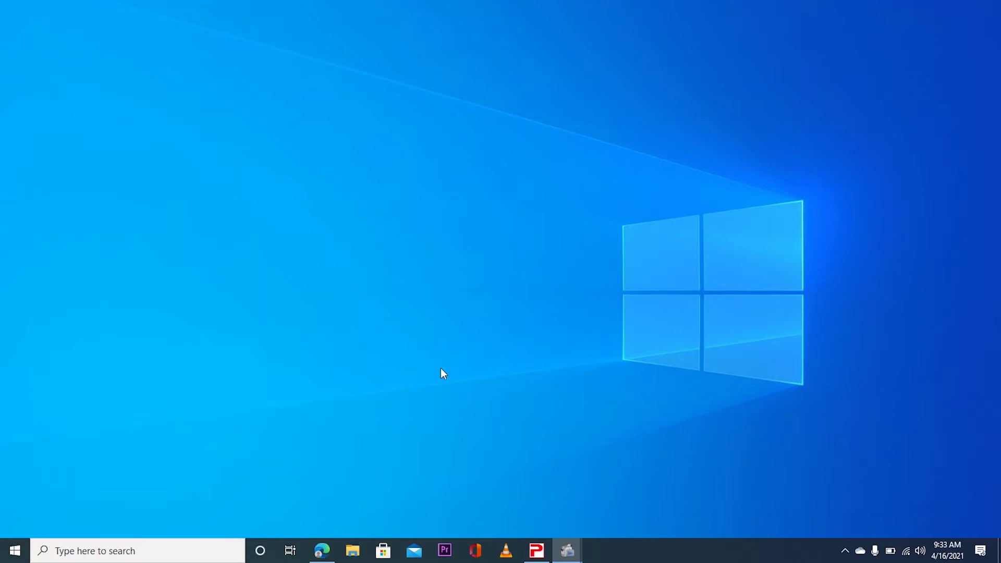
Search eBay in Edge for 'usb sound card 5.1' and enlarge the first 6 Channel listing's photo.
{"action": "left_click", "coordinate": [321, 551]}
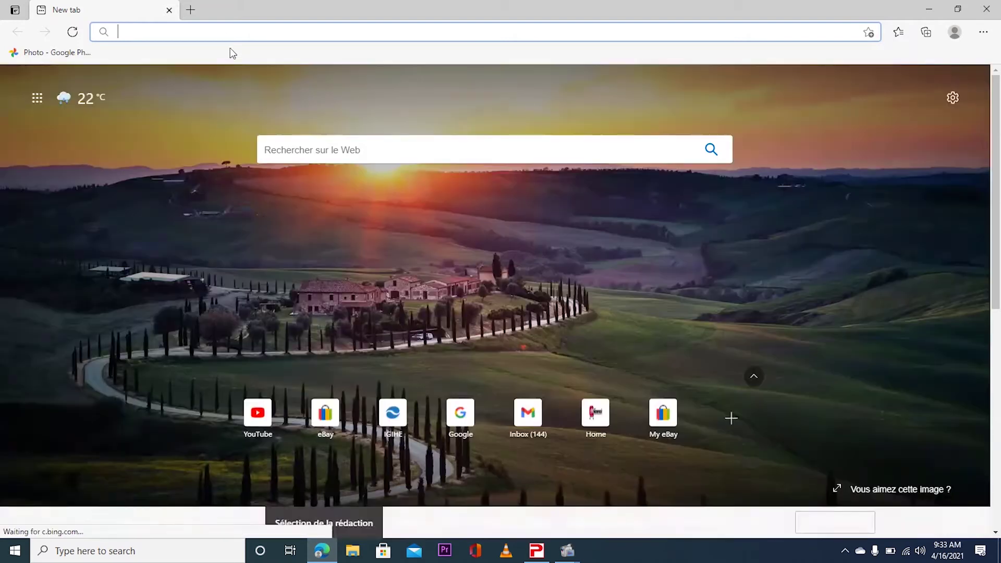
{"action": "type", "text": "eba"}
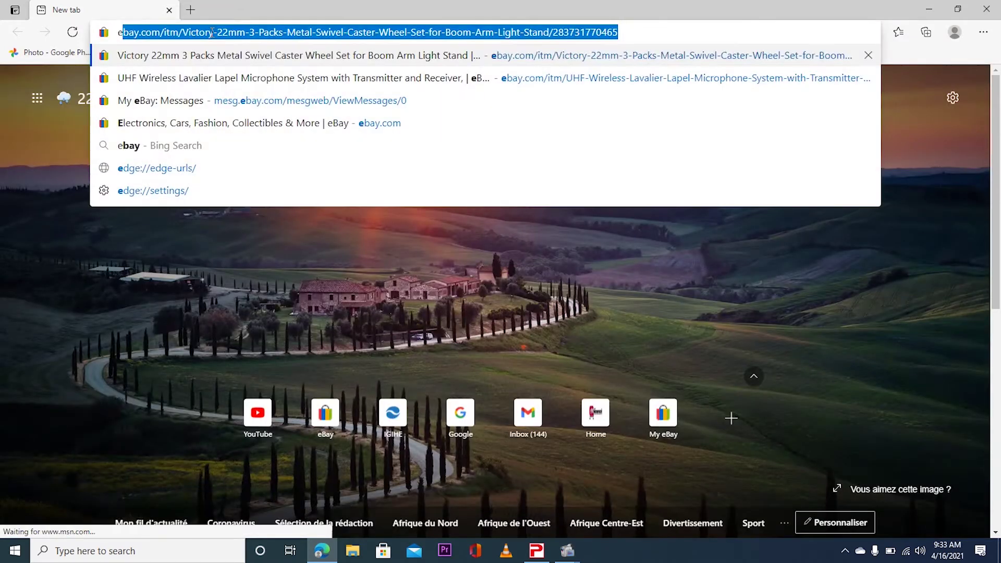
{"action": "key", "text": "Return"}
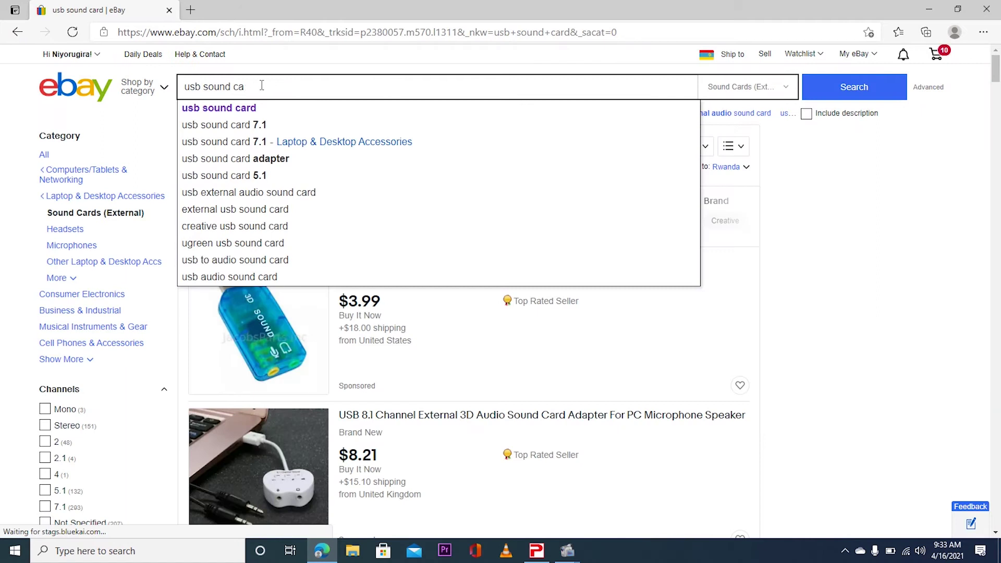
{"action": "left_click", "coordinate": [264, 176]}
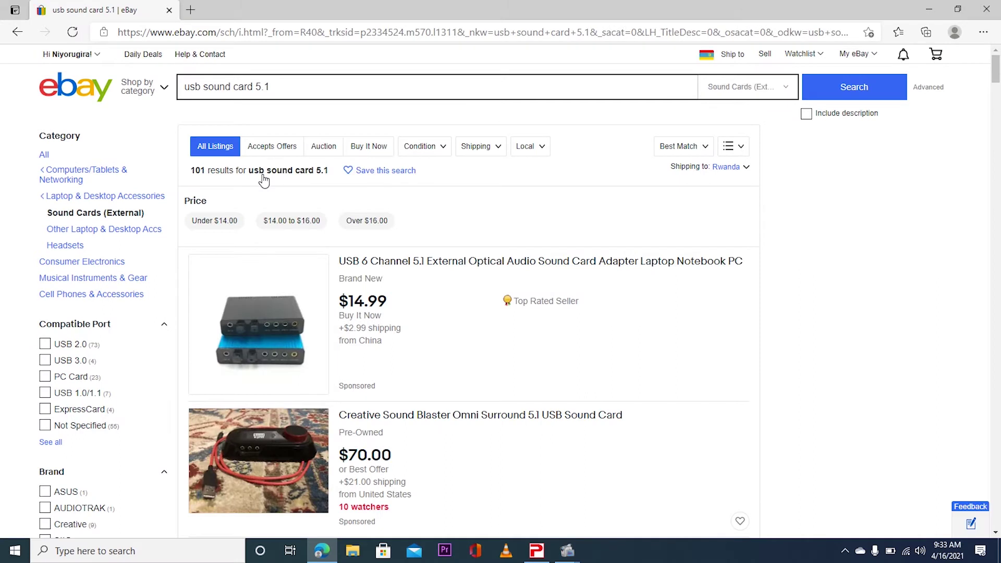
{"action": "left_click", "coordinate": [457, 268]}
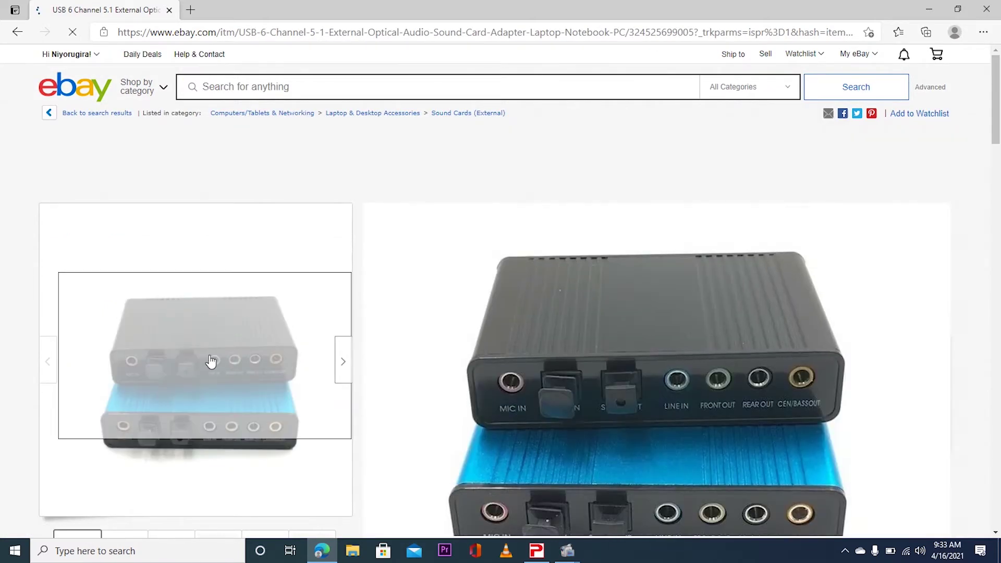
{"action": "left_click", "coordinate": [209, 354]}
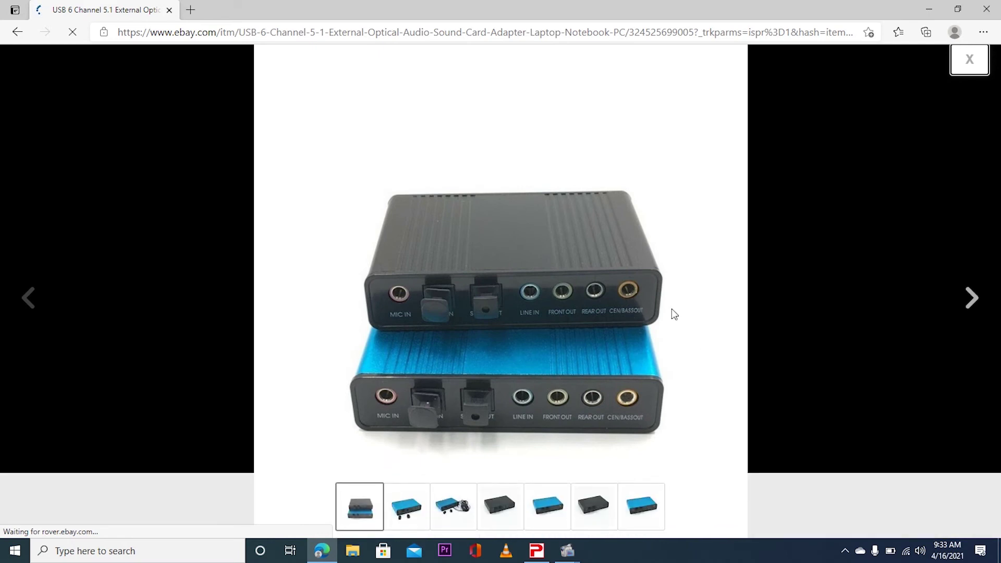
{"action": "left_click", "coordinate": [749, 331]}
Close the Edge browser, then the Sound Card 5.1 File Explorer window.
{"action": "left_click", "coordinate": [928, 8]}
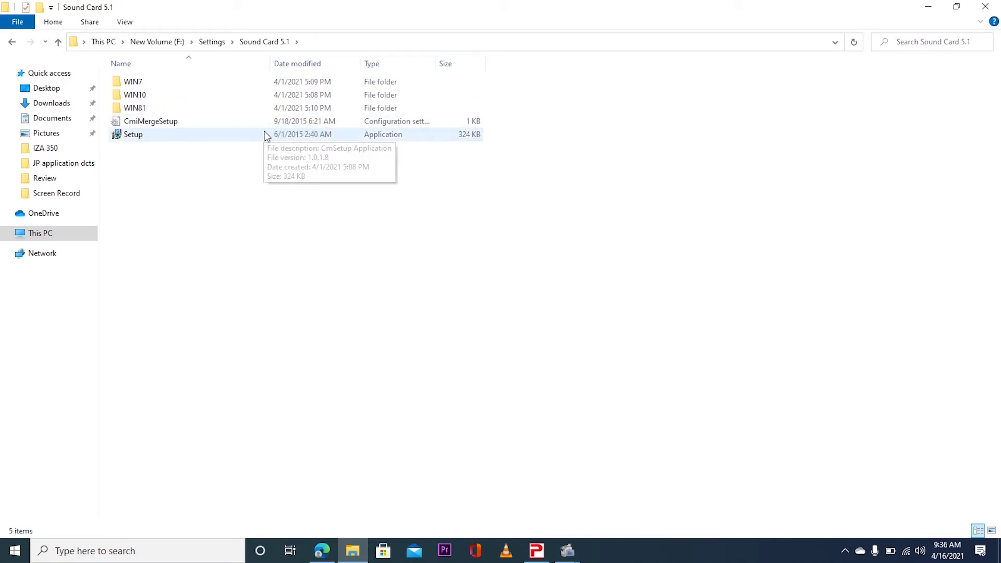
{"action": "left_click", "coordinate": [989, 7]}
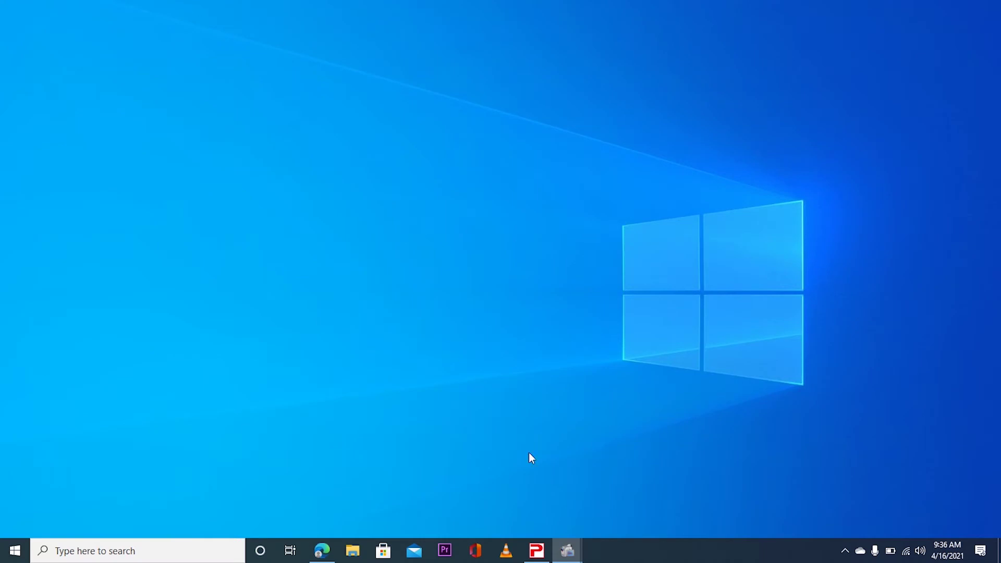
Launch Xear Audio Center from its red taskbar icon, showing Mic-In 33 dB and Monitor 22.5 dB.
{"action": "left_click", "coordinate": [537, 550]}
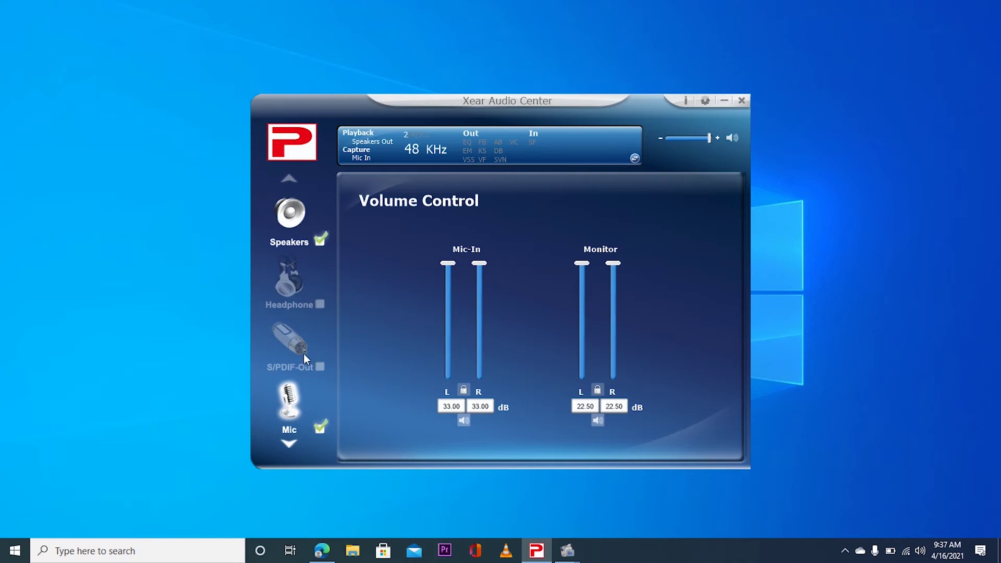
Switch the Mic page from Volume Control to Sample Rate, which shows 48 KHz.
{"action": "left_click", "coordinate": [293, 398]}
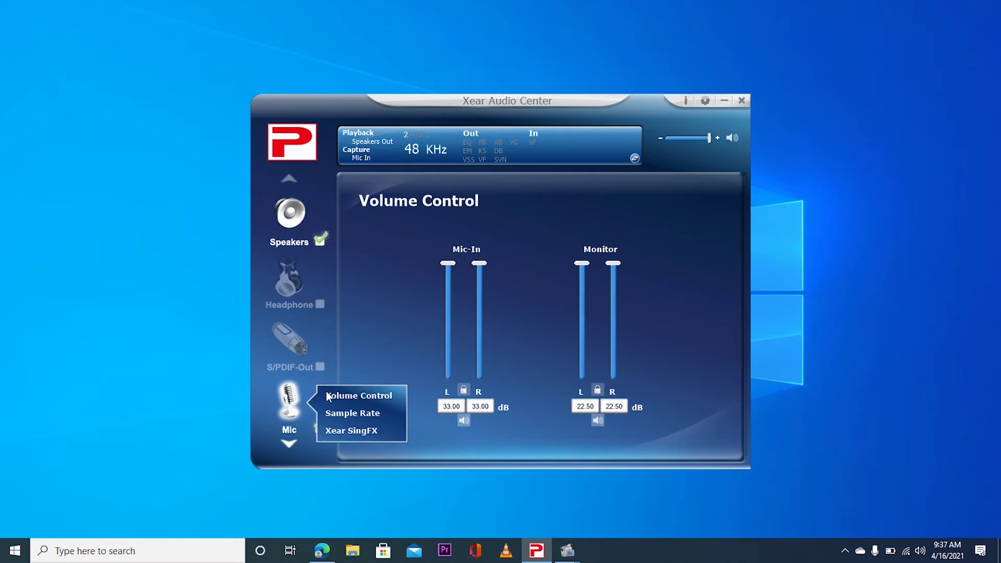
{"action": "left_click", "coordinate": [344, 396]}
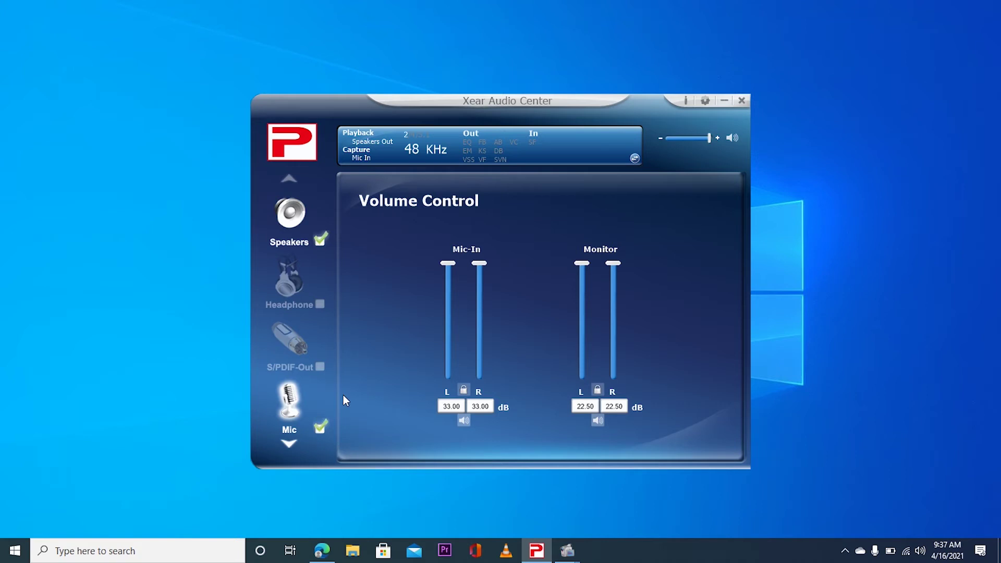
{"action": "left_click", "coordinate": [293, 397]}
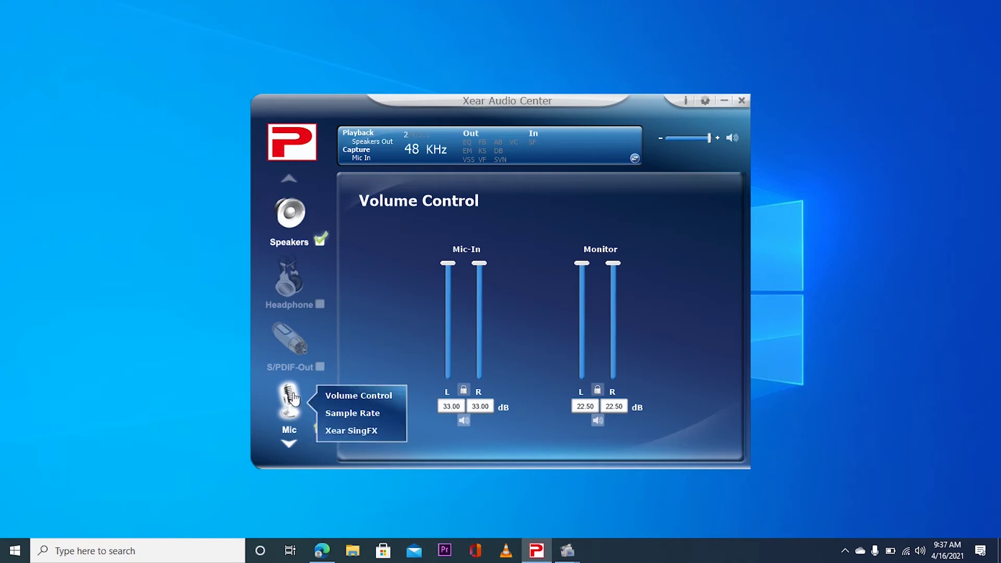
{"action": "left_click", "coordinate": [351, 413]}
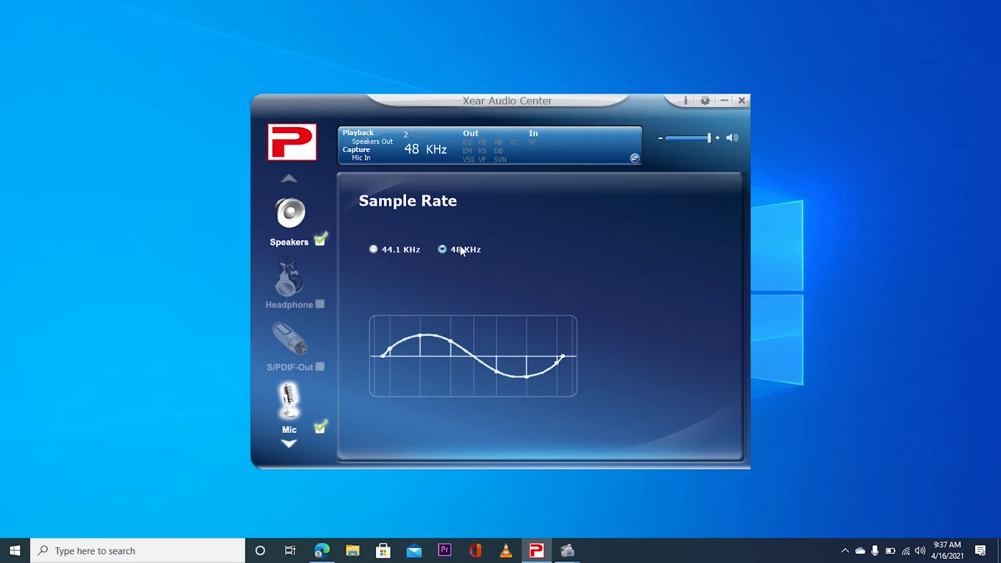
{"action": "left_click", "coordinate": [289, 403]}
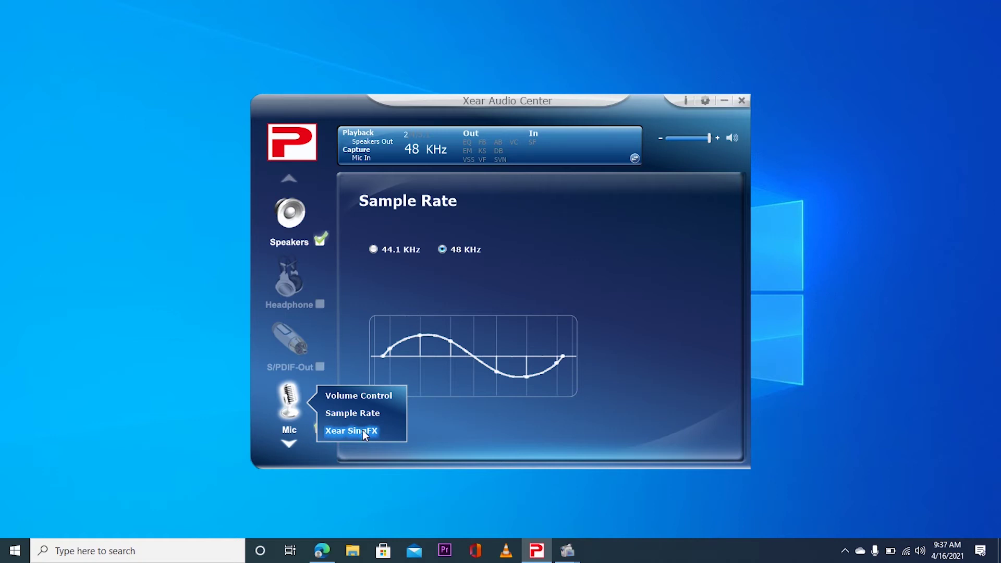
Show the Mic's Xear SingFX page and toggle Magic Voice, leaving Echo and Magic Voice unchecked.
{"action": "left_click", "coordinate": [361, 429]}
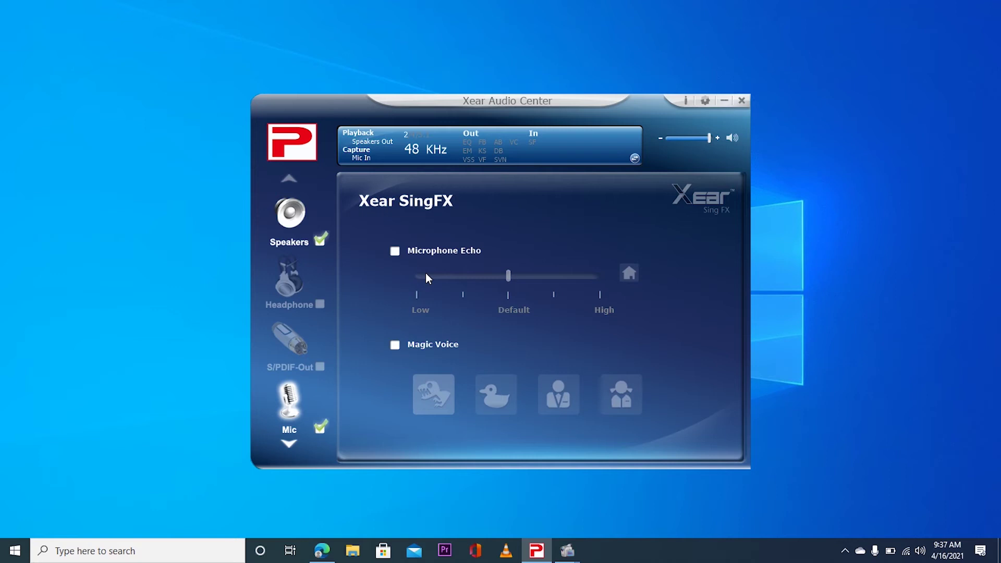
{"action": "left_click", "coordinate": [394, 345]}
Move down the device sidebar twice using its down arrow to reach Line-In.
{"action": "left_click", "coordinate": [290, 447]}
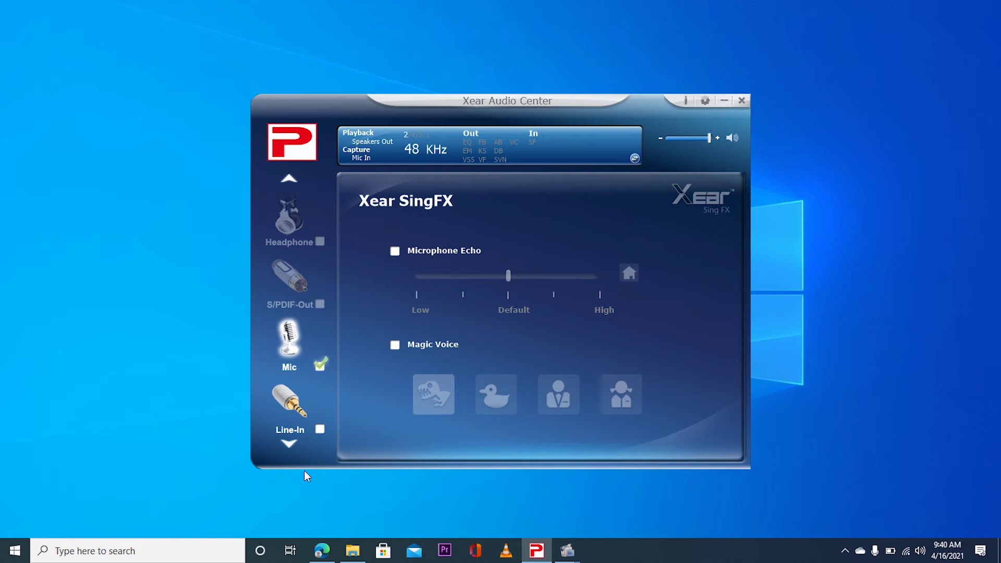
{"action": "left_click", "coordinate": [288, 446]}
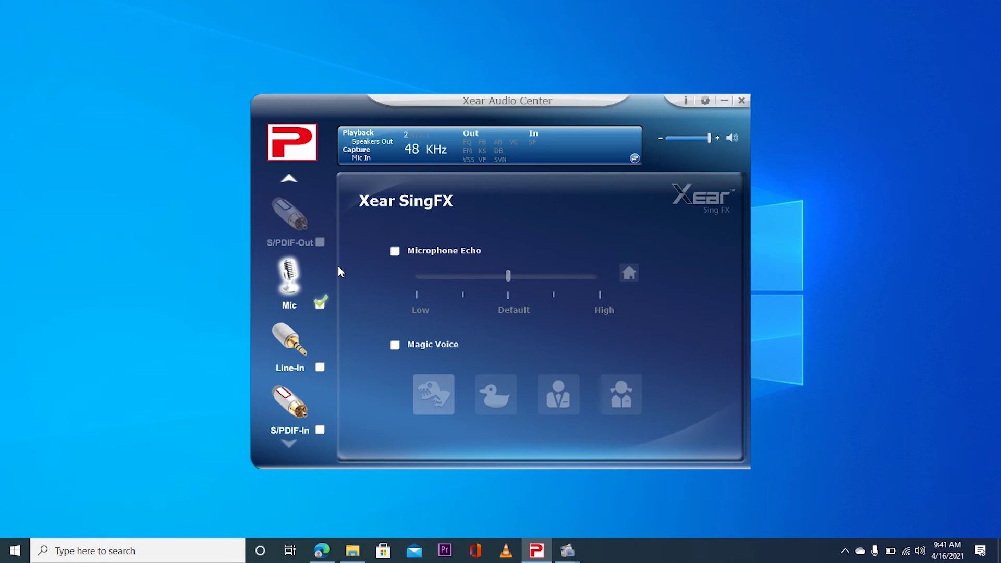
Tick Line-In, then Mic as the active input, and confirm Application Setting with OK.
{"action": "left_click", "coordinate": [319, 367]}
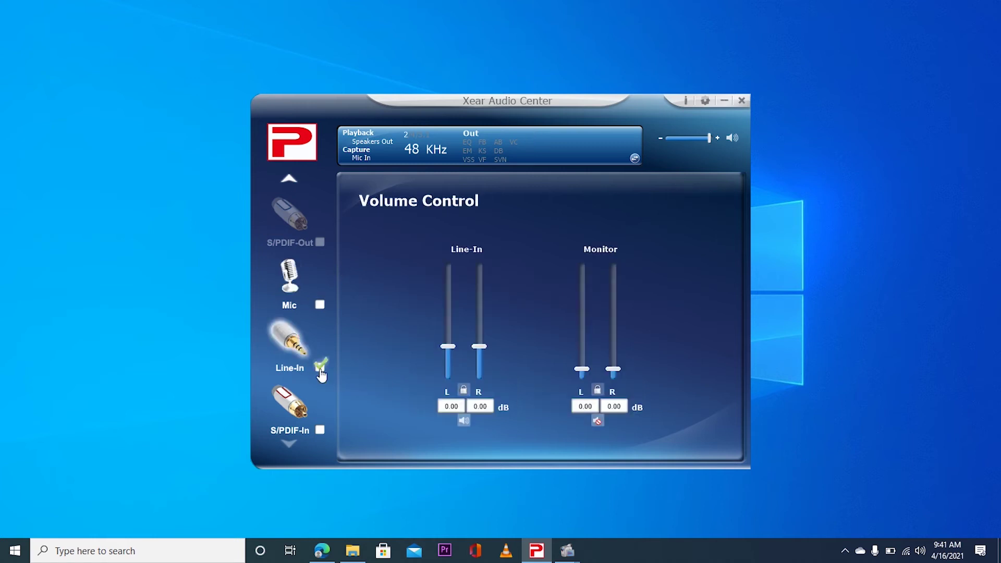
{"action": "left_click", "coordinate": [319, 305]}
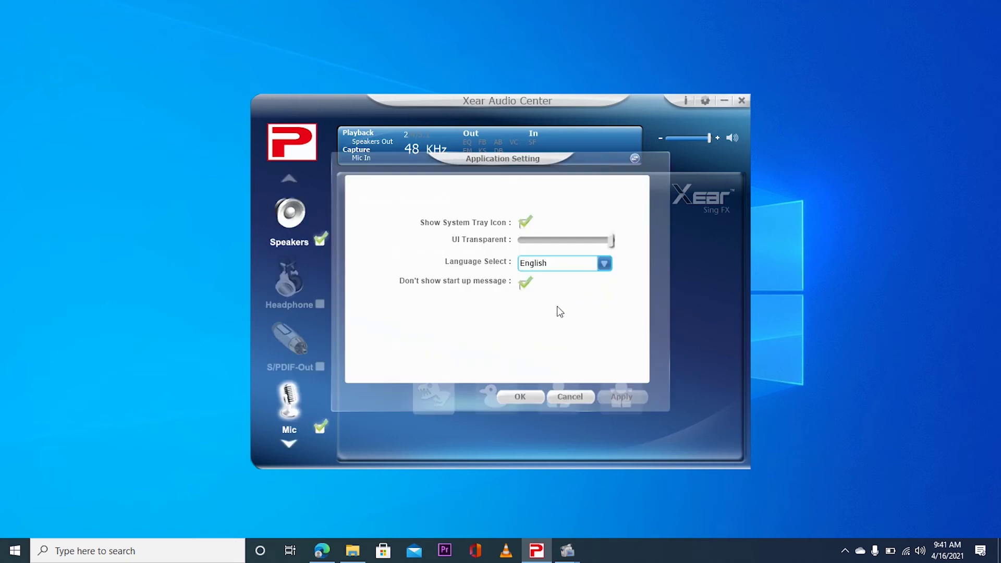
{"action": "left_click", "coordinate": [515, 399]}
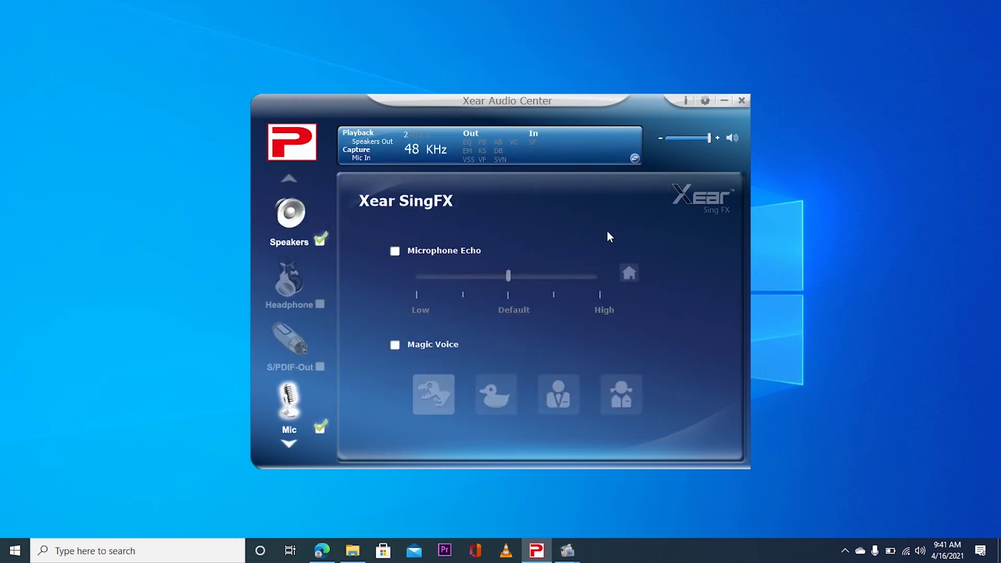
Try the Gaming, Hi-Fi and Music sound profiles, settle on Hi-Fi, then close Xear Audio Center.
{"action": "left_click", "coordinate": [635, 161]}
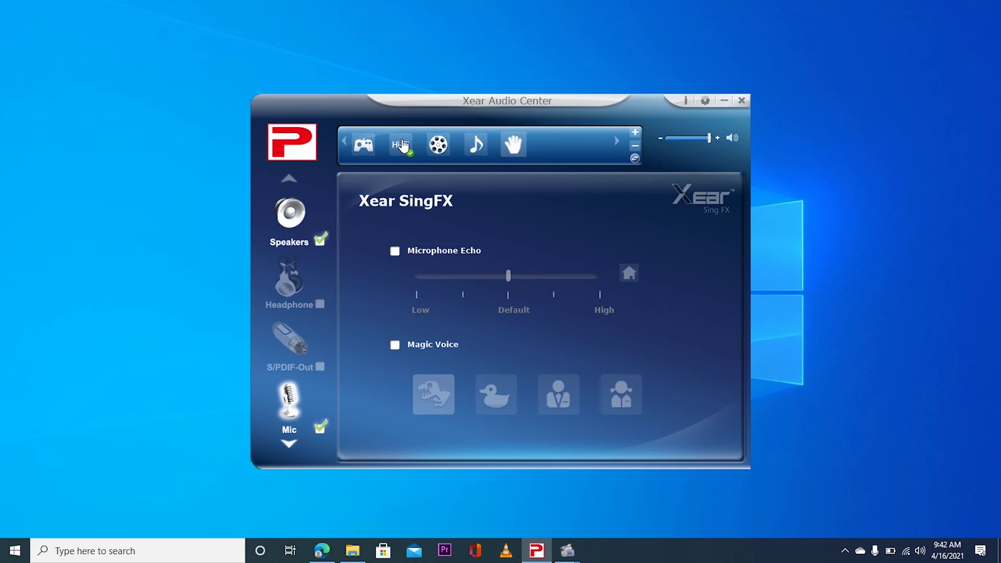
{"action": "left_click", "coordinate": [364, 145]}
{"action": "left_click", "coordinate": [401, 145]}
{"action": "left_click", "coordinate": [438, 145]}
{"action": "left_click", "coordinate": [404, 148]}
{"action": "left_click", "coordinate": [740, 101]}
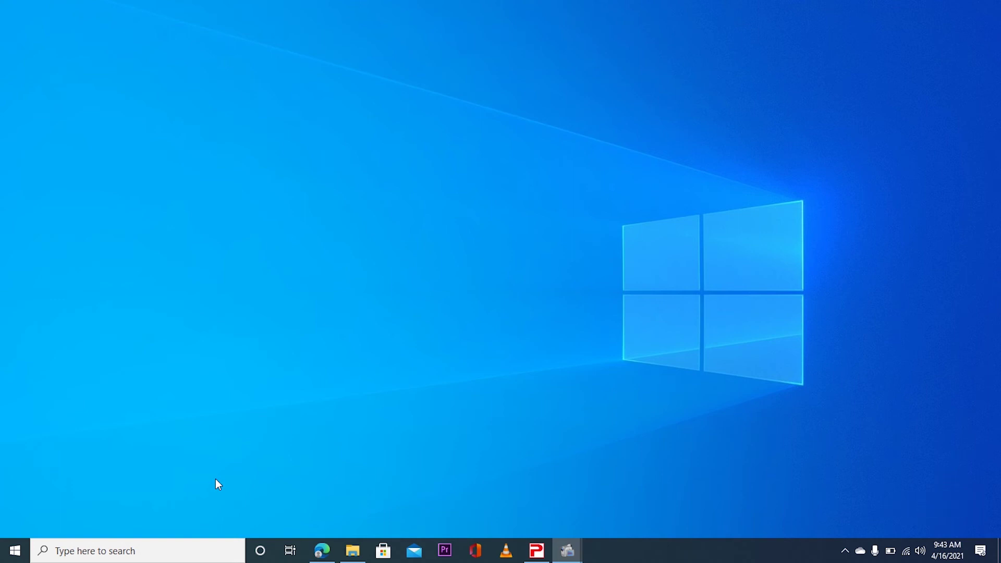
Find Sound settings through Windows search and maximize the Settings window.
{"action": "left_click", "coordinate": [139, 551]}
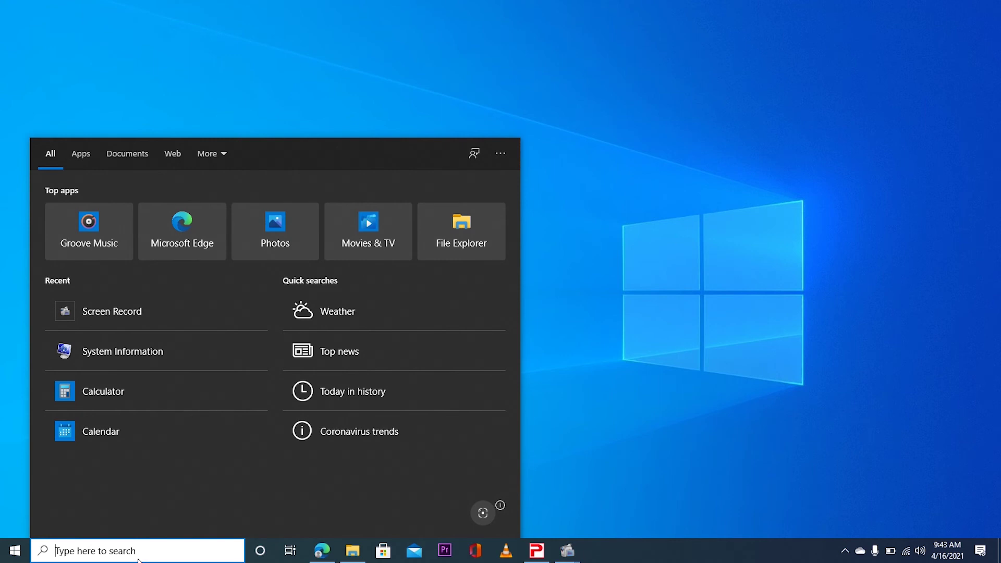
{"action": "type", "text": "soun"}
{"action": "type", "text": "d"}
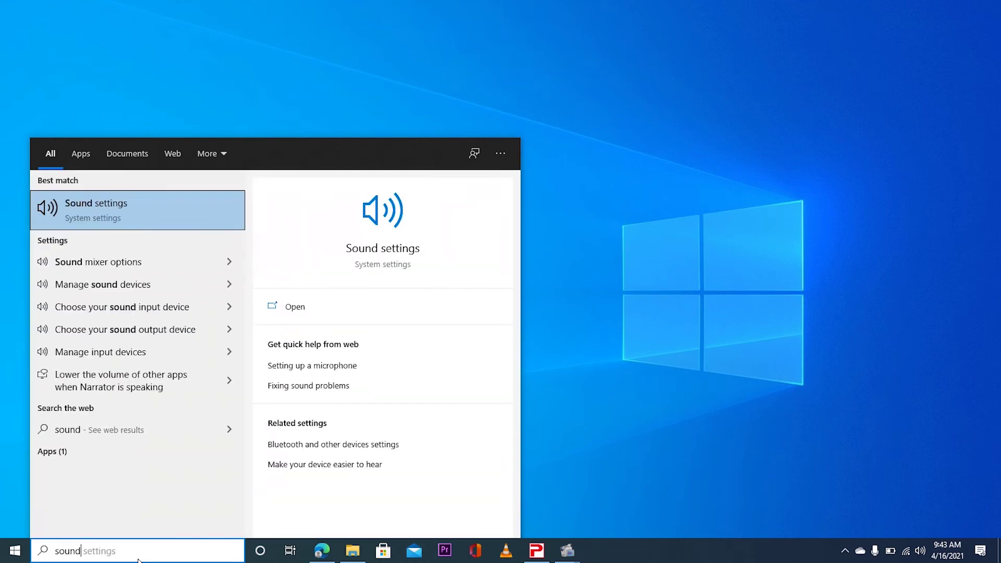
{"action": "left_click", "coordinate": [315, 305]}
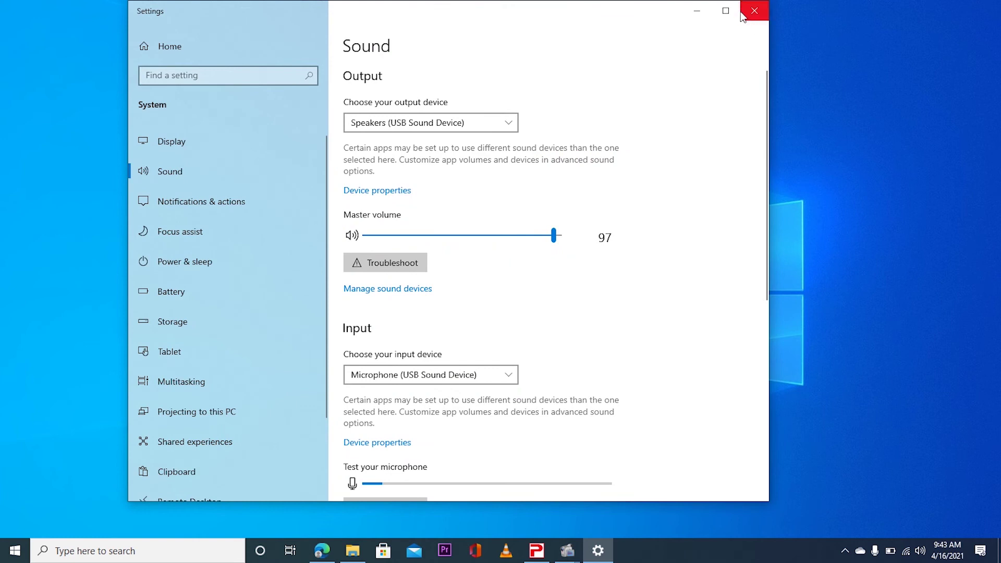
{"action": "left_click", "coordinate": [726, 10]}
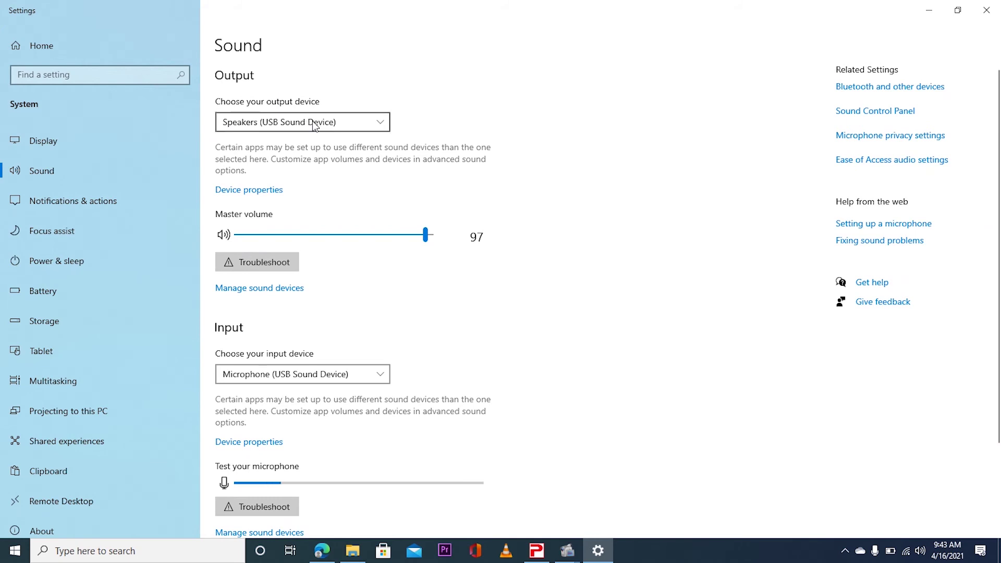
Set Output to Speakers (USB Sound Device) and Input to Microphone (USB Sound Device).
{"action": "left_click", "coordinate": [339, 125]}
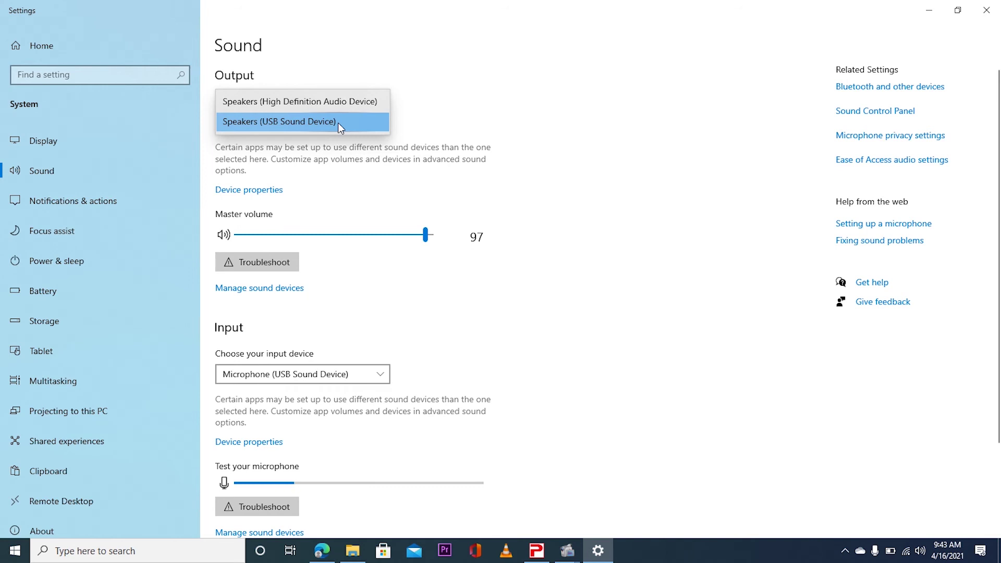
{"action": "left_click", "coordinate": [338, 122]}
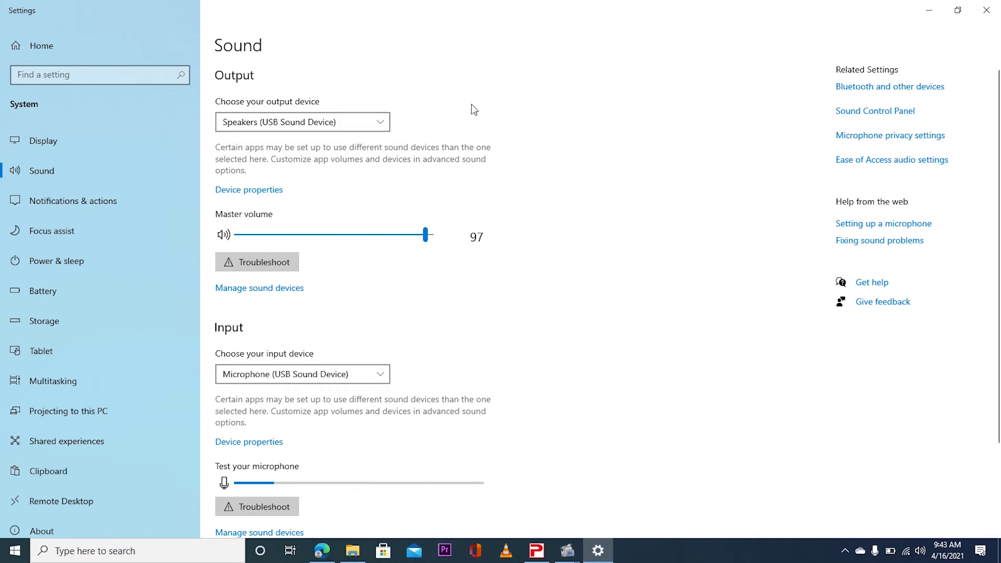
{"action": "left_click", "coordinate": [300, 378]}
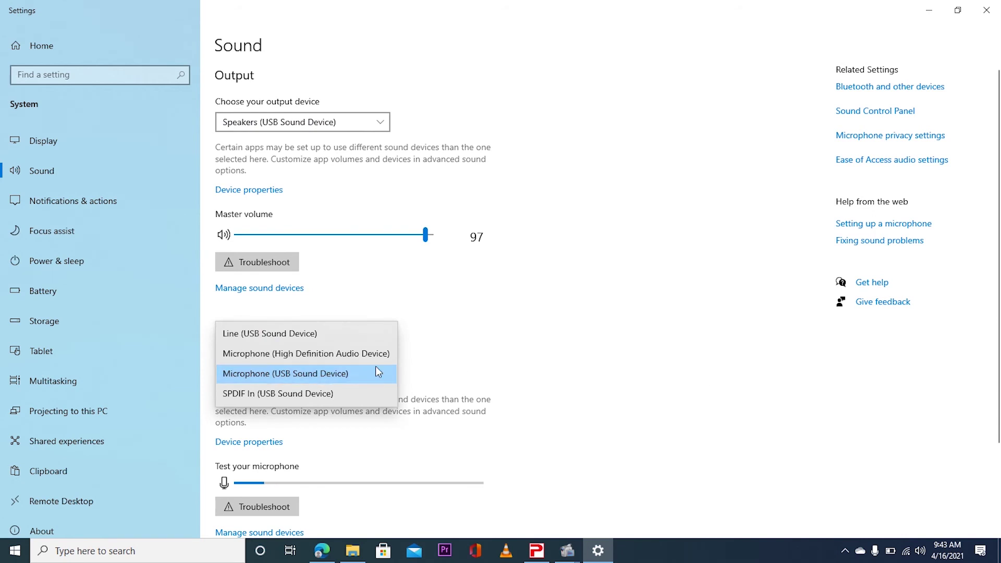
{"action": "left_click", "coordinate": [344, 376]}
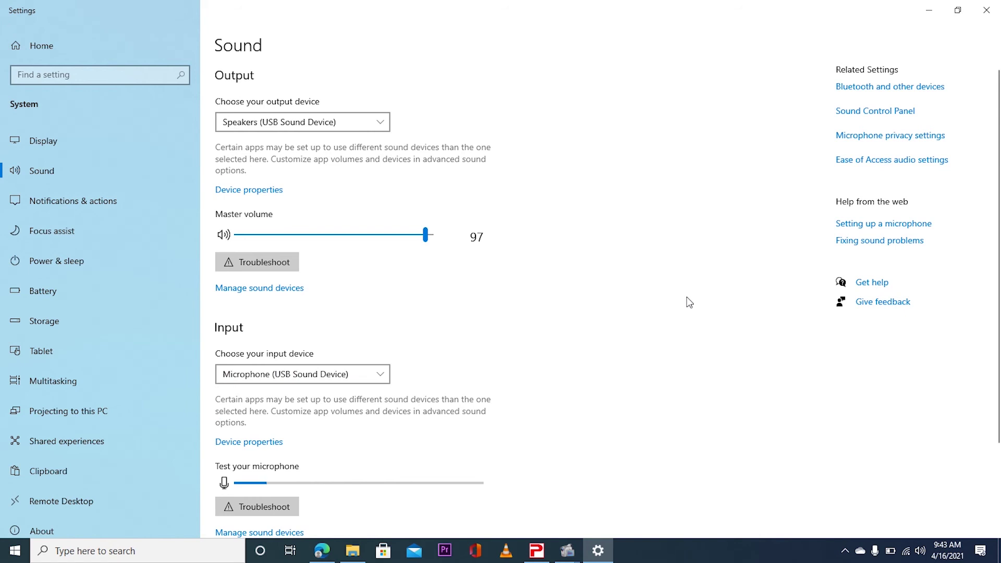
Close the Settings window with its title-bar X button.
{"action": "left_click", "coordinate": [987, 10]}
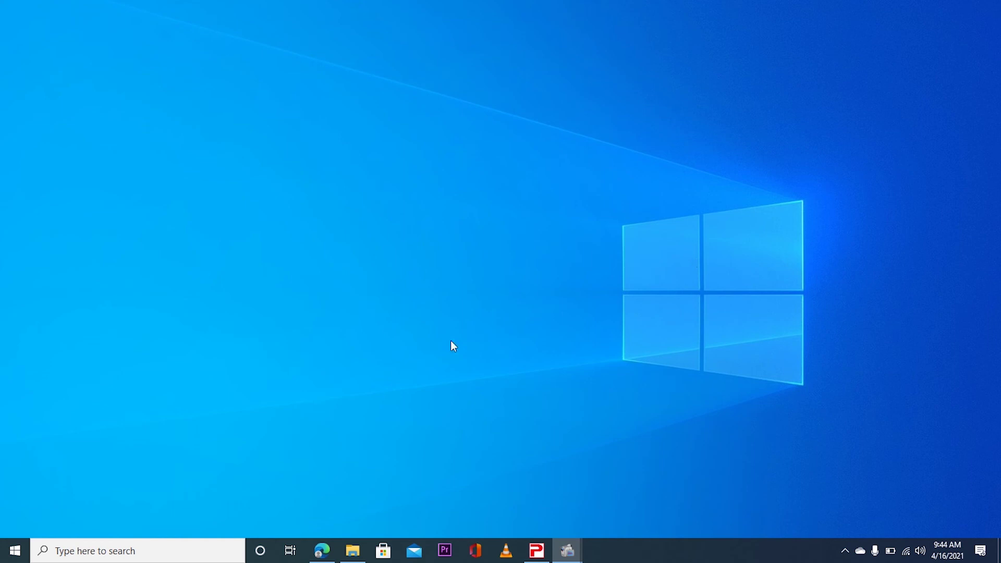
Launch OBS Studio from Windows search and delete the Browser source.
{"action": "left_click", "coordinate": [126, 550]}
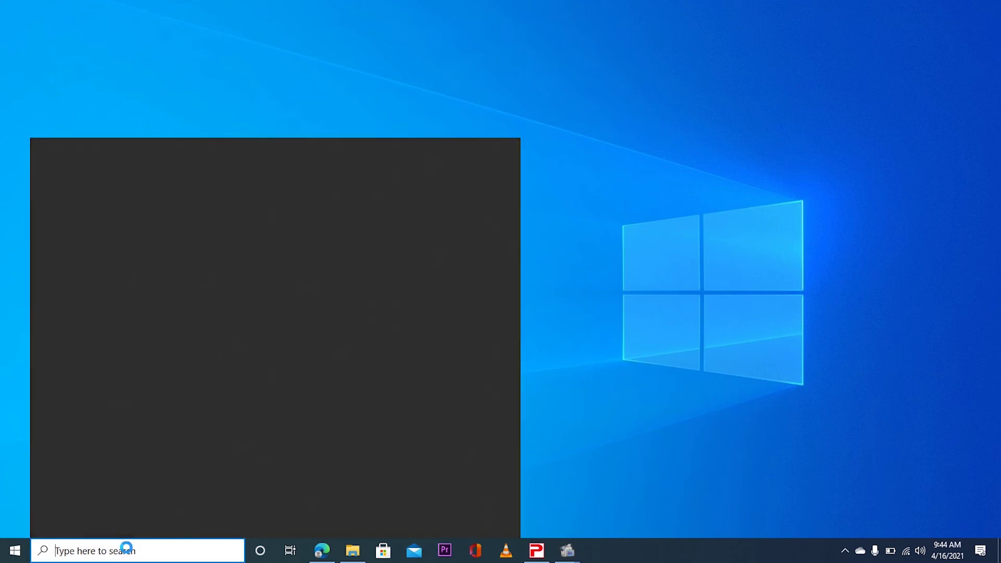
{"action": "type", "text": "obs"}
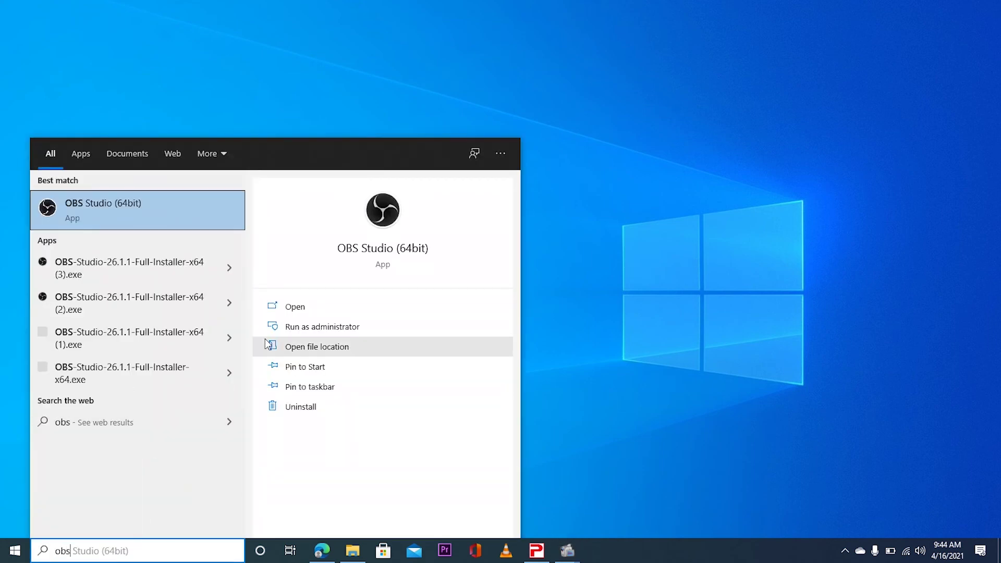
{"action": "left_click", "coordinate": [305, 307]}
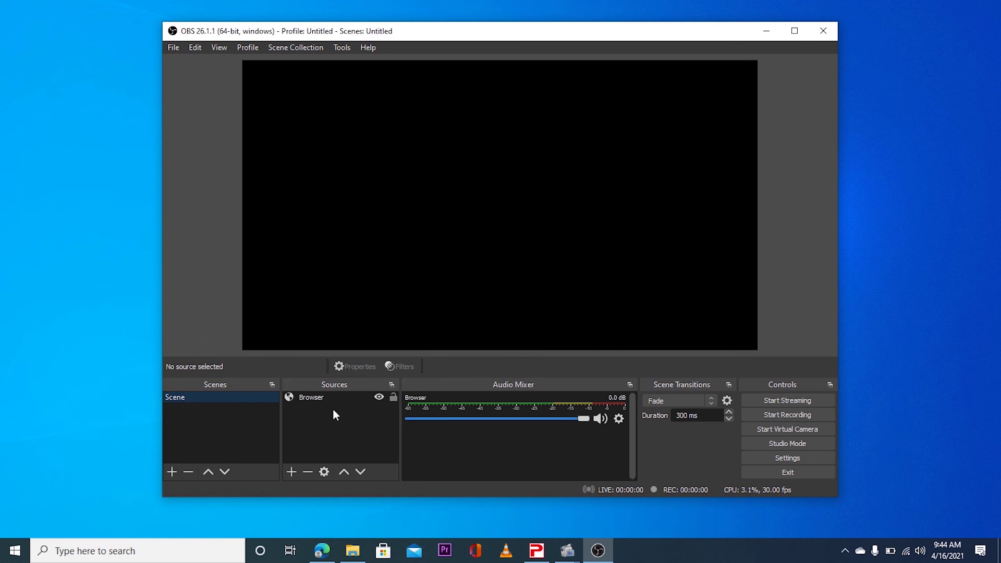
{"action": "left_click", "coordinate": [311, 396]}
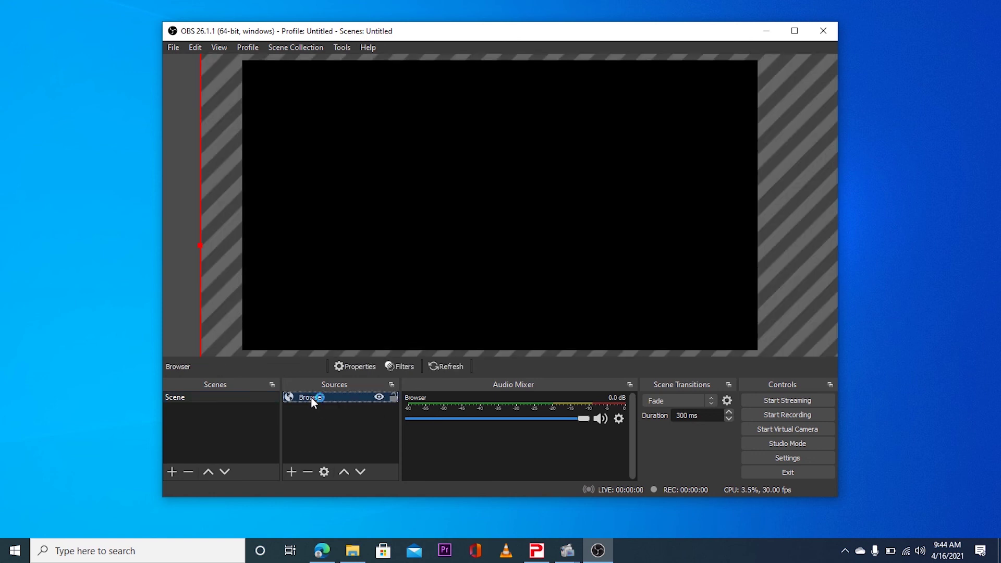
{"action": "key", "text": "Delete"}
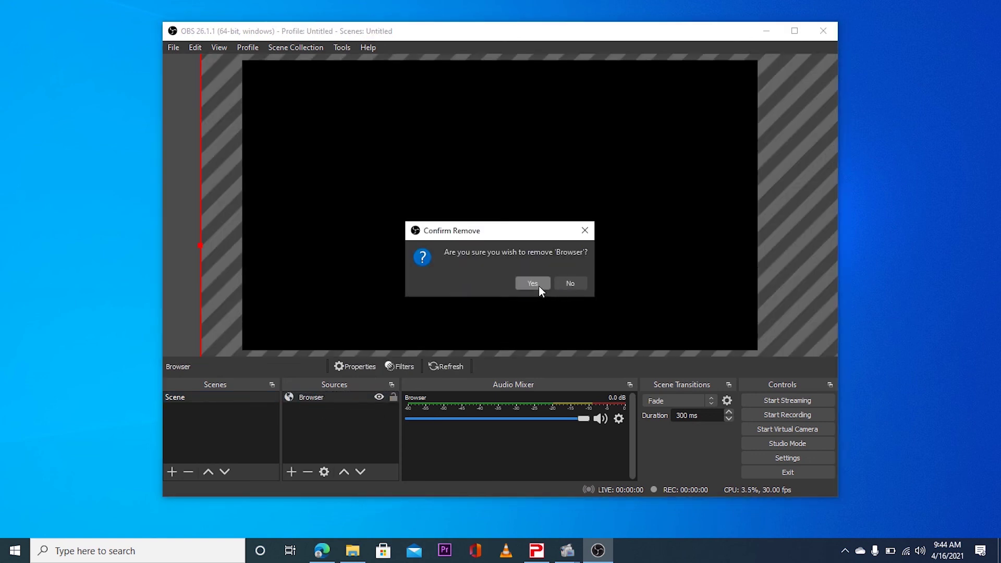
{"action": "left_click", "coordinate": [533, 283]}
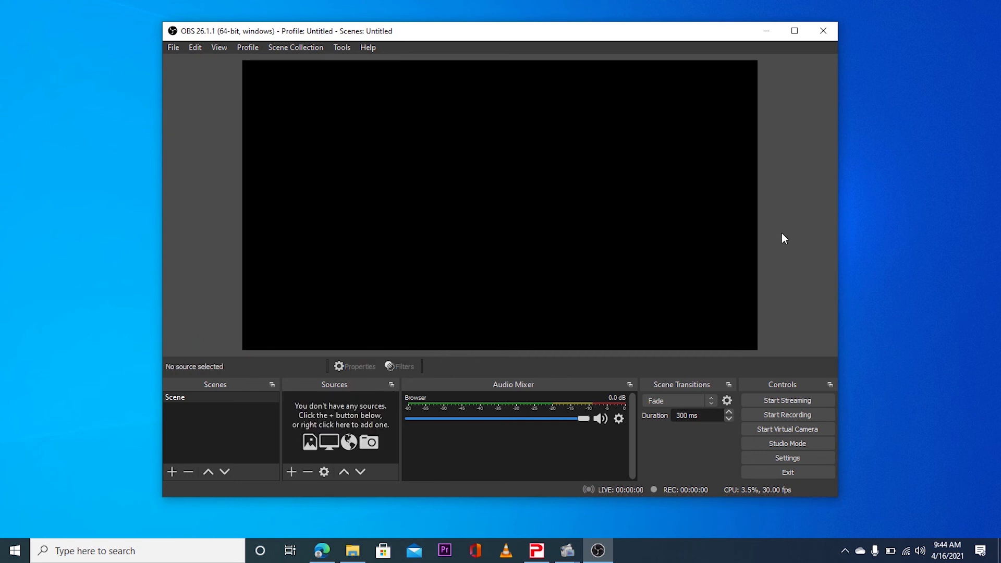
Add a new Audio Input Capture source named 'Mic test'.
{"action": "left_click", "coordinate": [291, 472]}
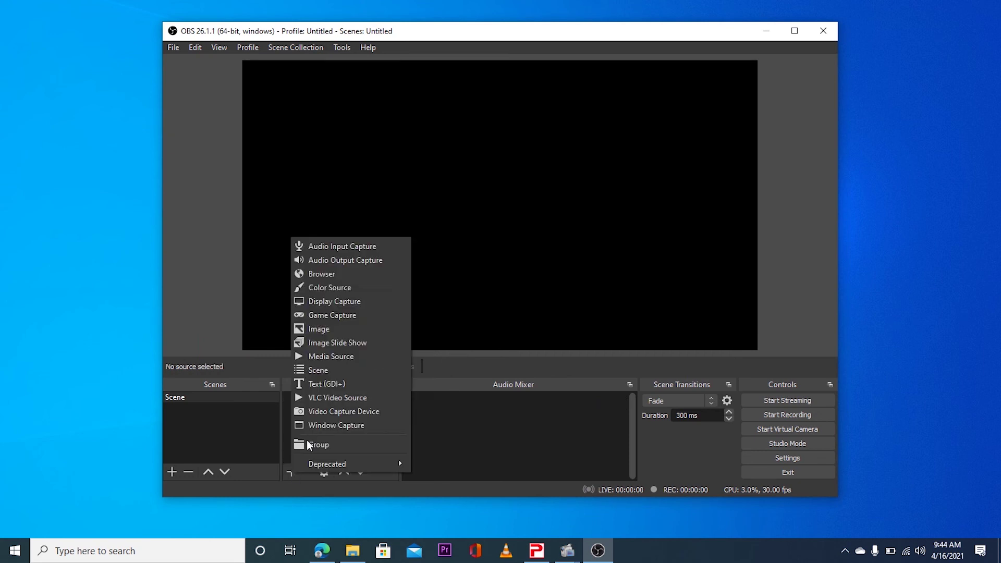
{"action": "left_click", "coordinate": [354, 245]}
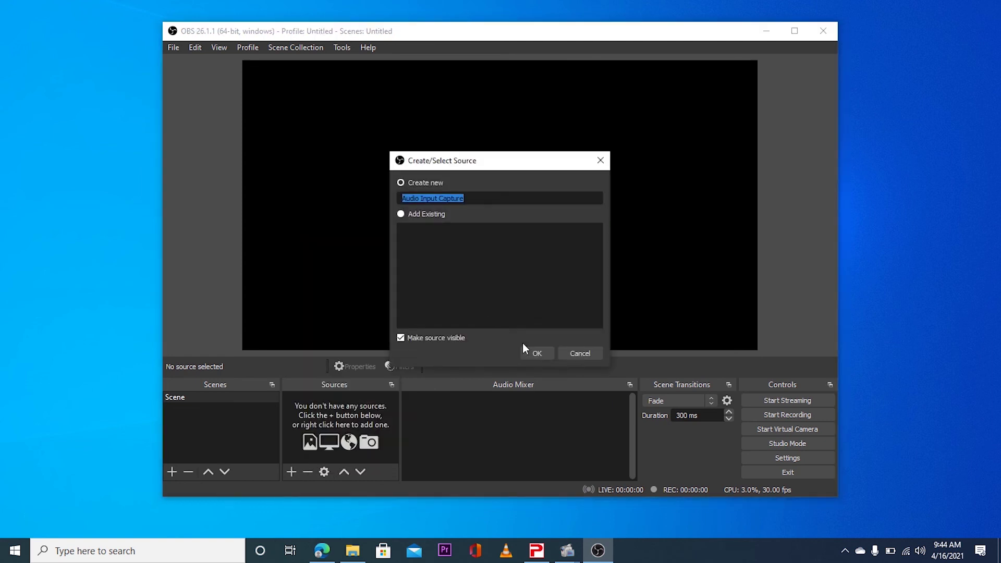
{"action": "key", "text": "BackSpace"}
{"action": "type", "text": "Mix"}
{"action": "key", "text": "BackSpace"}
{"action": "type", "text": "c tes"}
{"action": "type", "text": "t"}
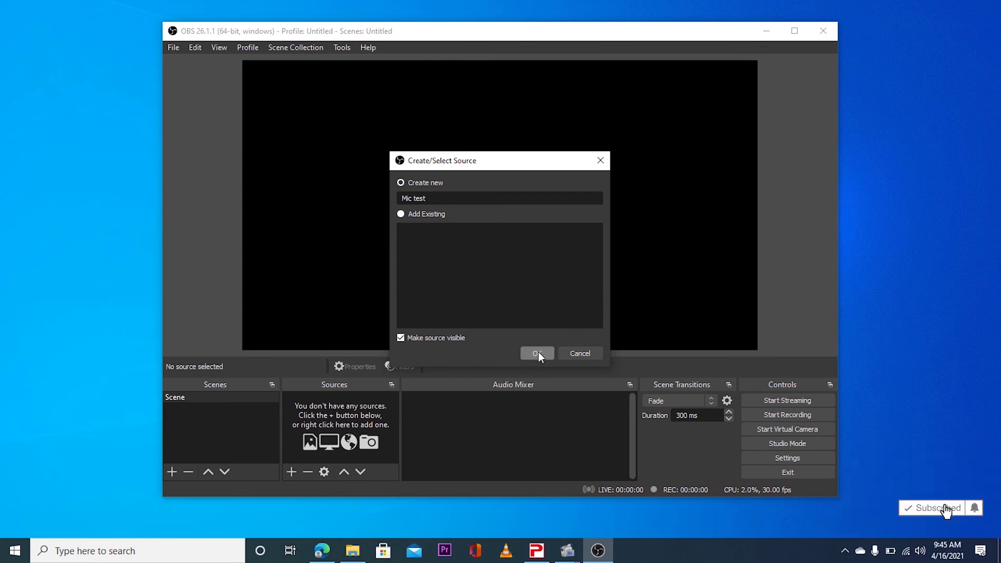
{"action": "left_click", "coordinate": [538, 351]}
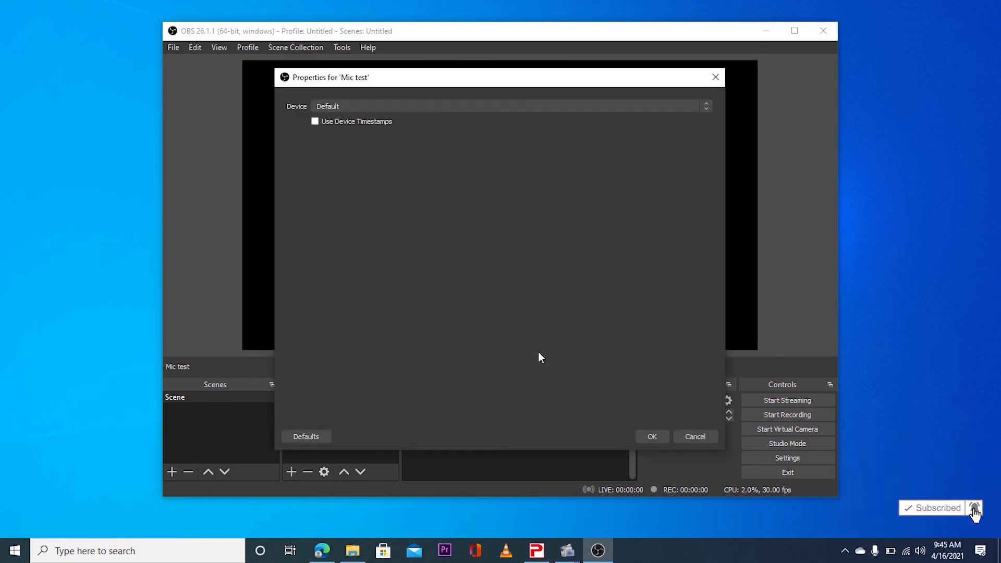
Set the Mic test source's device to Microphone (USB Sound Device) and confirm.
{"action": "left_click", "coordinate": [375, 107]}
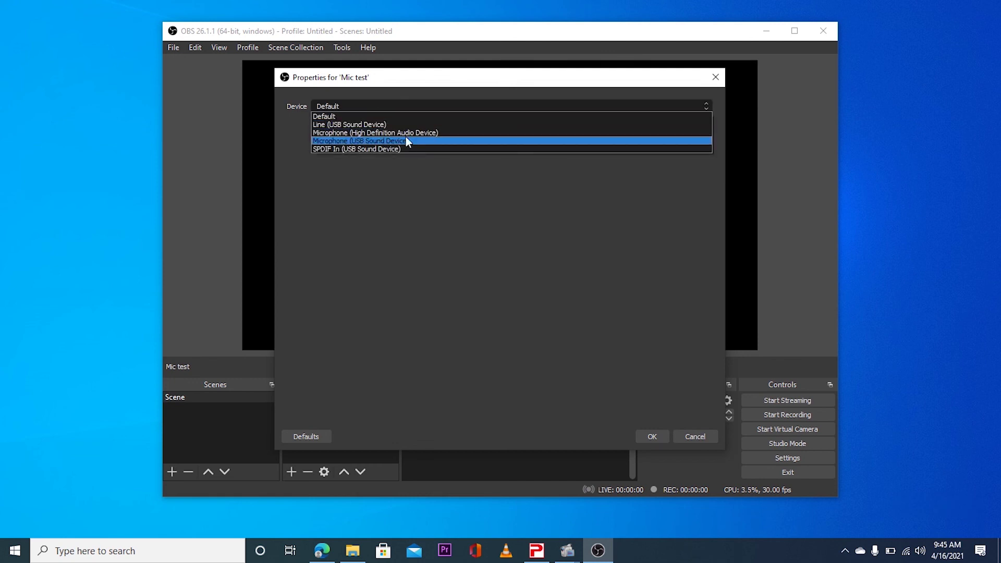
{"action": "left_click", "coordinate": [437, 139]}
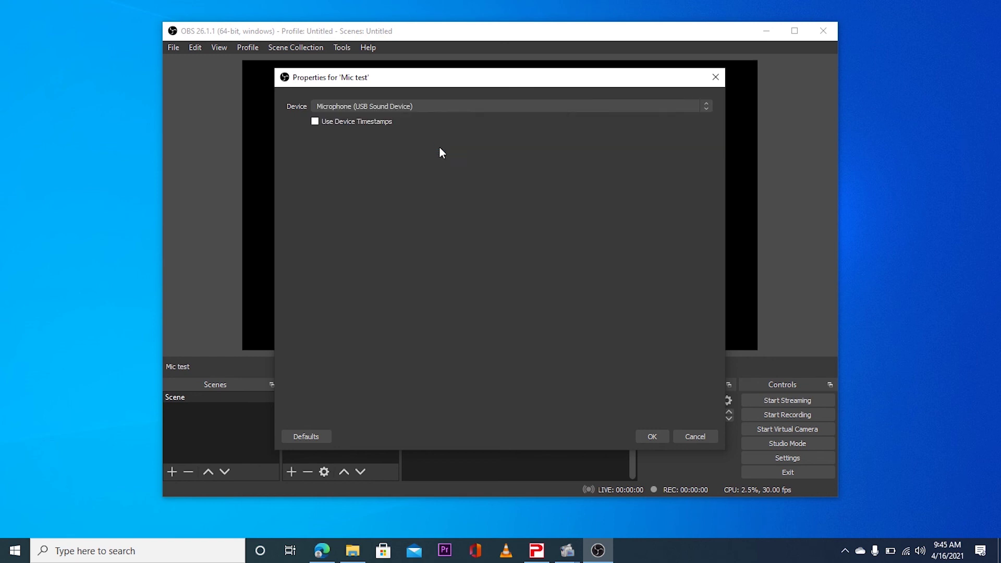
{"action": "left_click", "coordinate": [644, 435]}
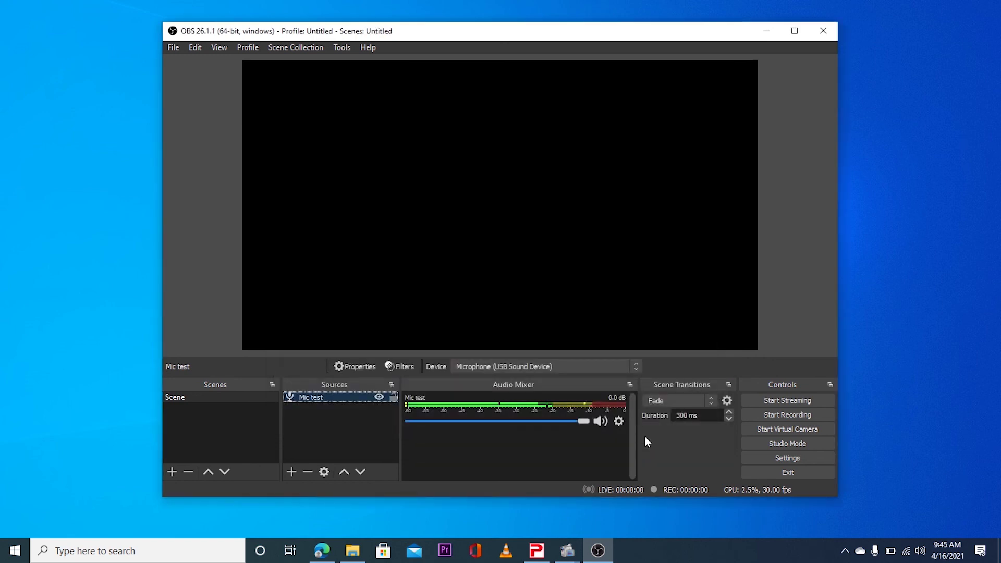